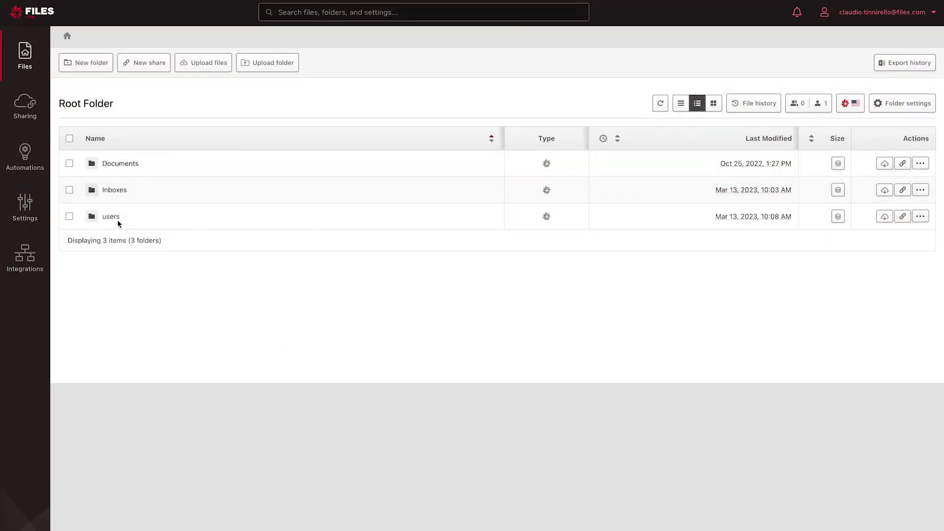
Review the site's interface colour, custom logo and custom icon branding settings
left_click(28, 211)
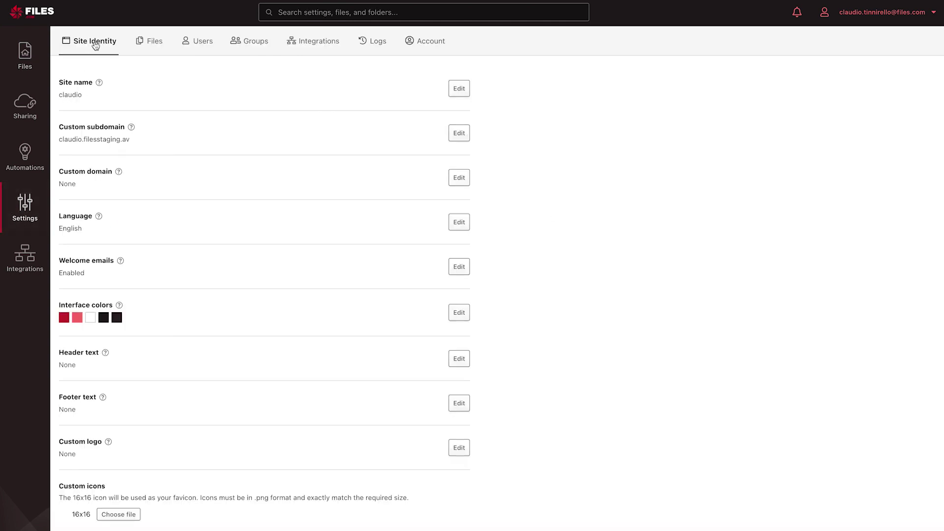
left_click(182, 315)
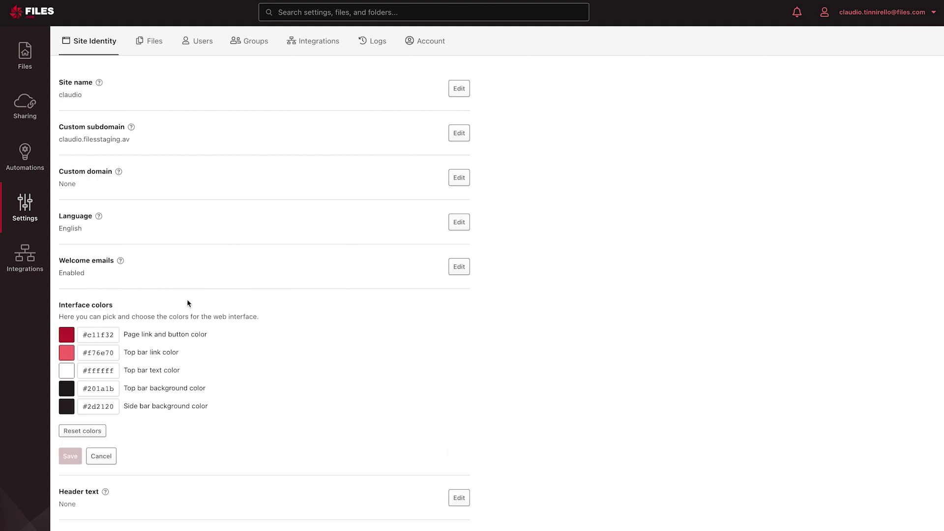
scroll(188, 304, "down", 5)
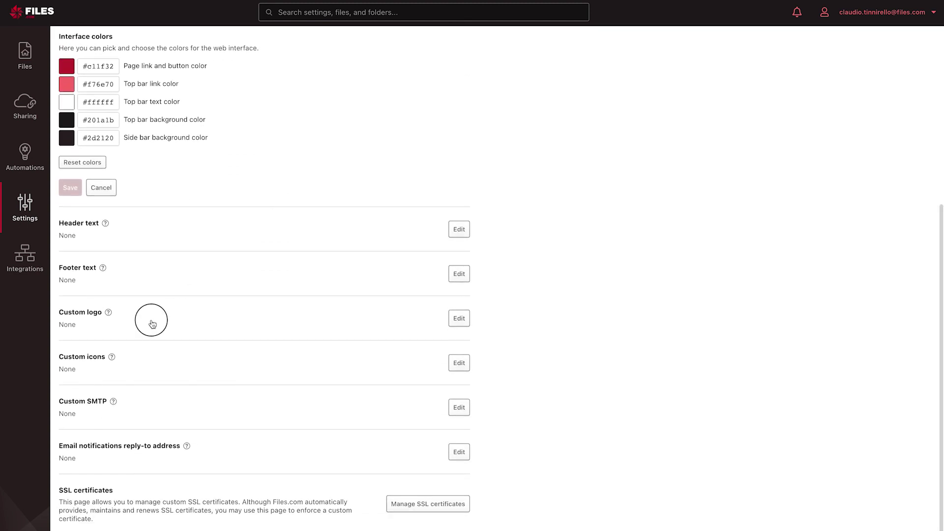
left_click(152, 323)
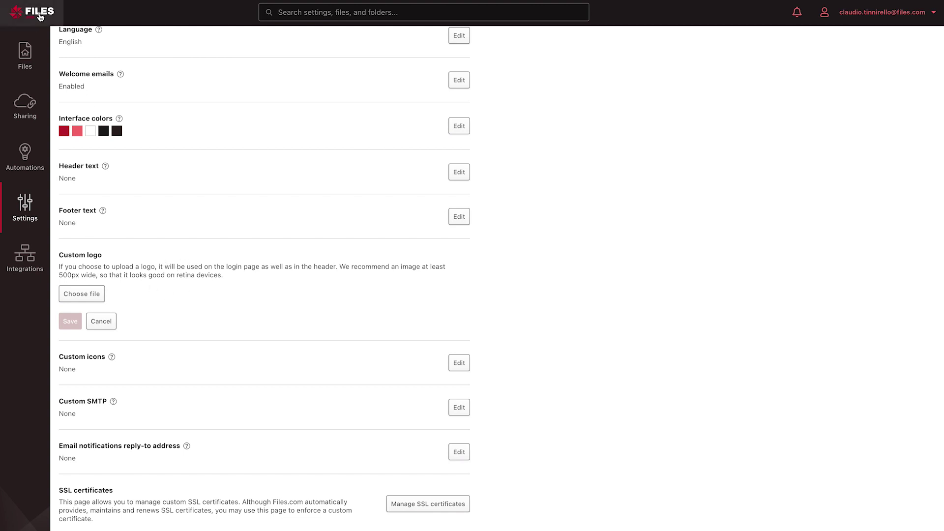
left_click(159, 359)
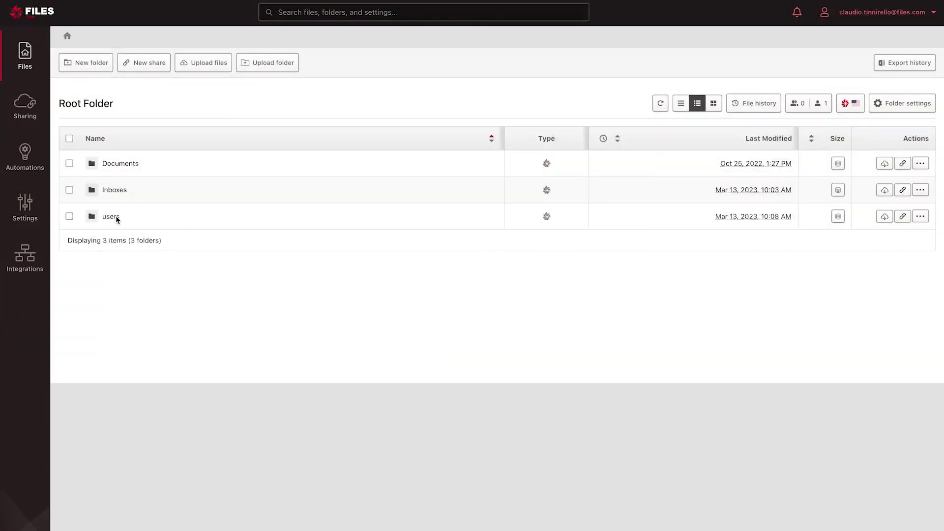
In the users folder's settings, expand the upload file-extension restriction and start a new rule
left_click(116, 217)
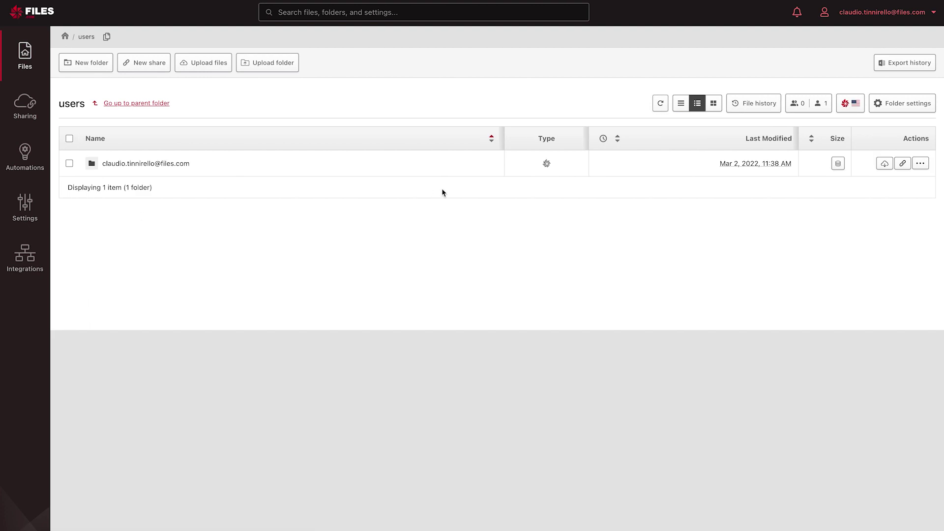
left_click(892, 107)
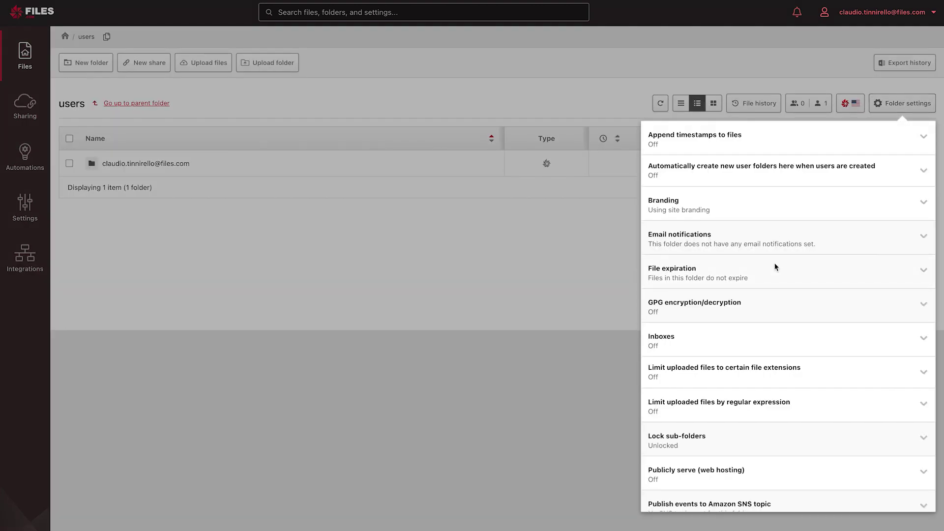
scroll(776, 266, "down", 3)
left_click(695, 235)
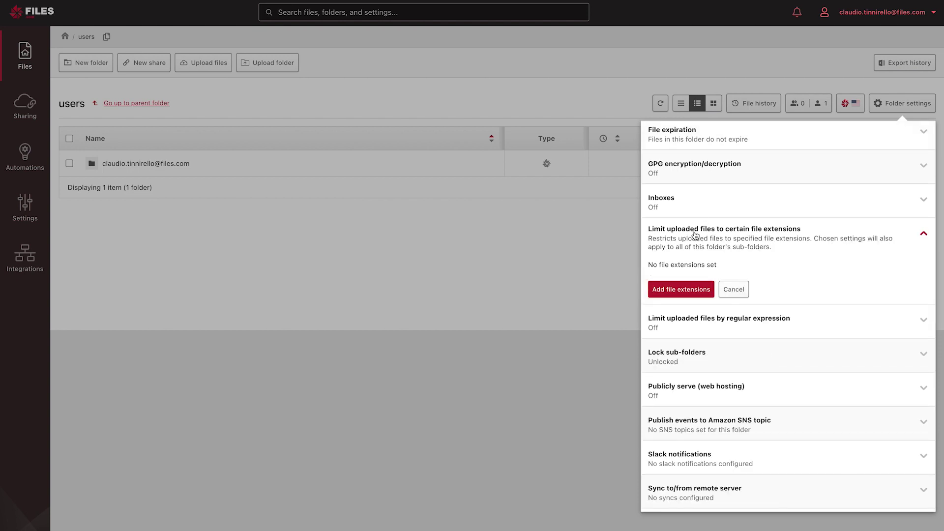
left_click(698, 289)
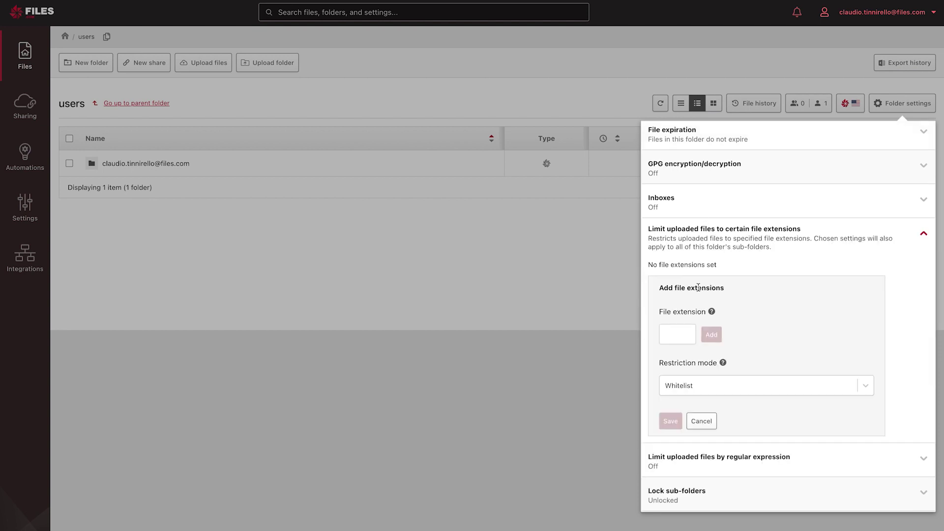
Add exe to the extension list in Blacklist mode and save the rule
scroll(698, 288, "down", 1)
left_click(685, 281)
type("exe")
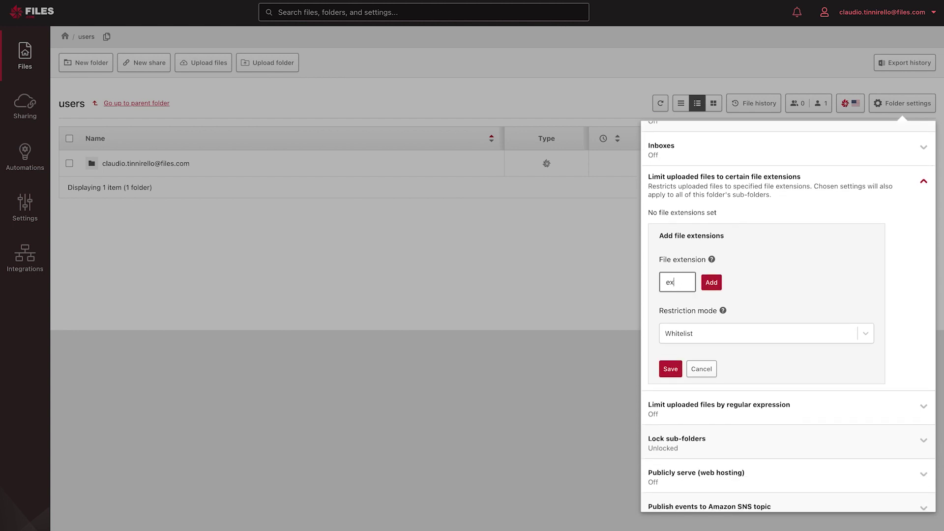
left_click(704, 283)
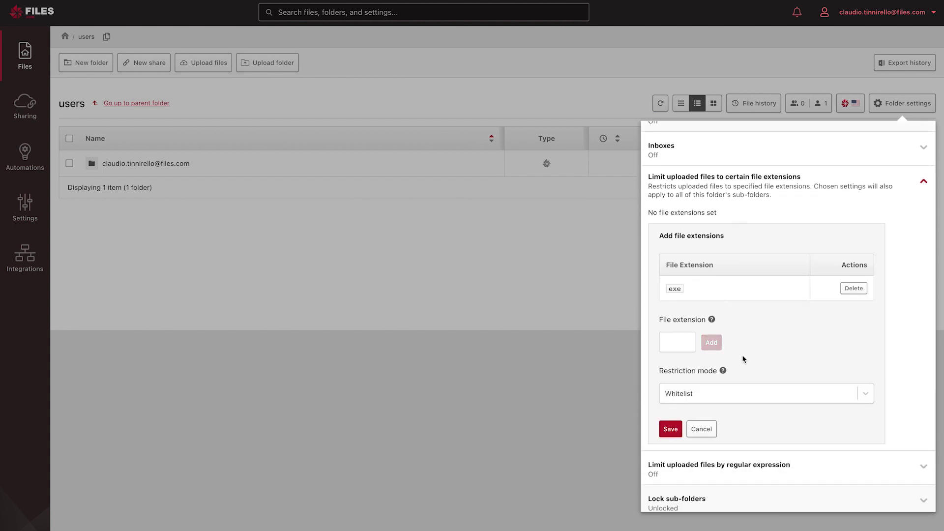
left_click(701, 393)
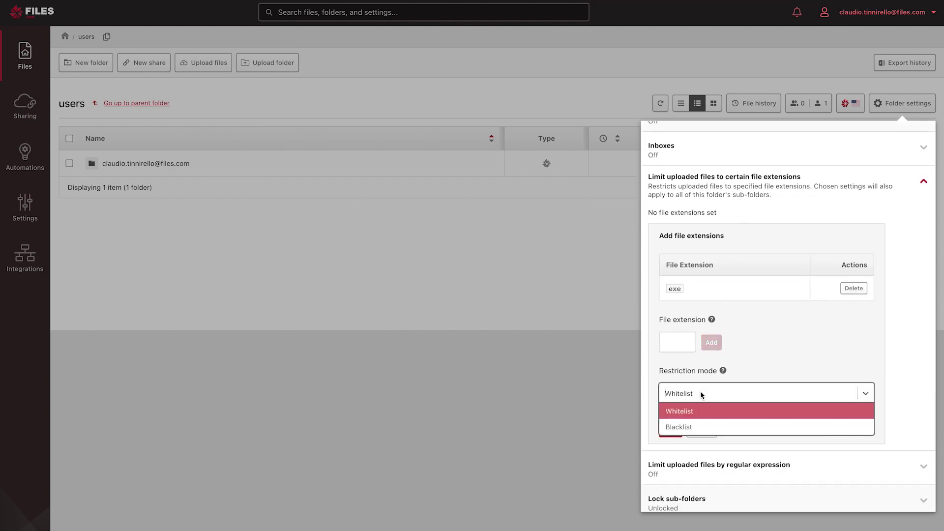
left_click(700, 429)
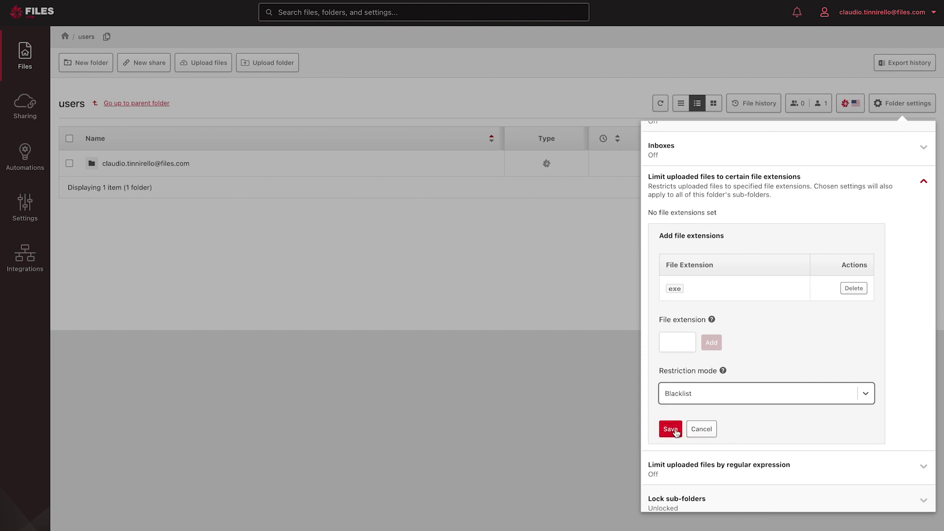
left_click(671, 430)
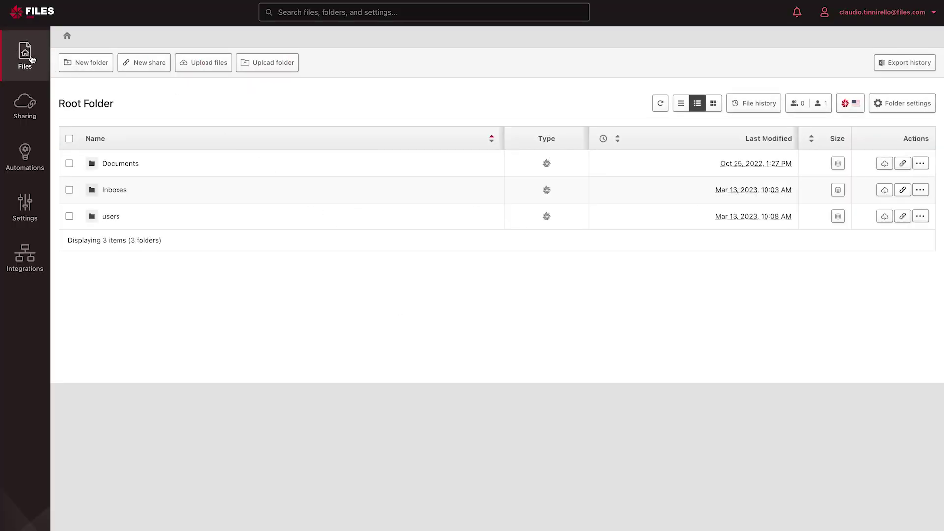
left_click(113, 218)
left_click(92, 63)
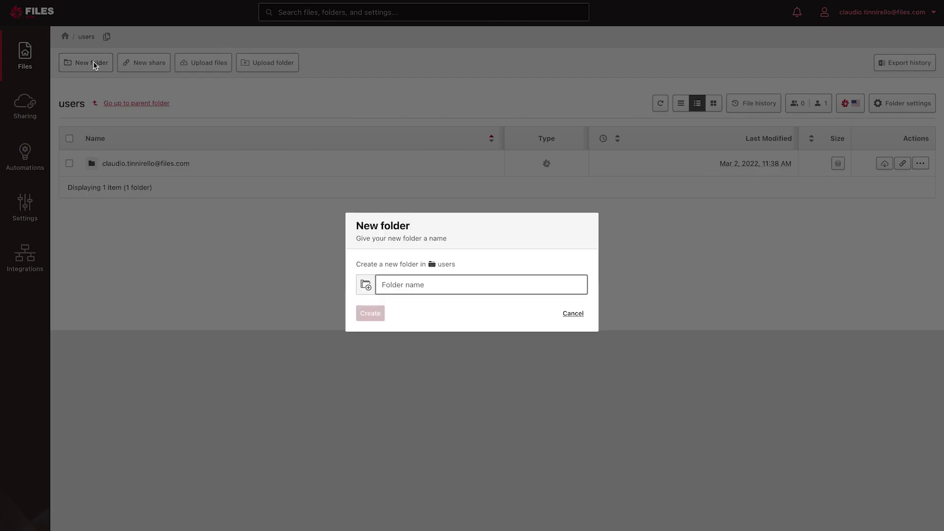
type("alex")
left_click(370, 313)
left_click(95, 62)
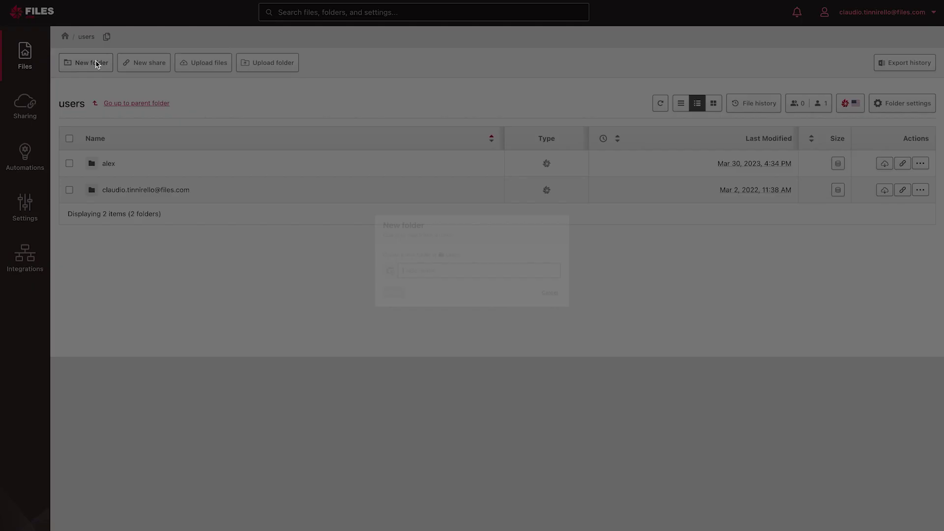
type("blair")
left_click(373, 316)
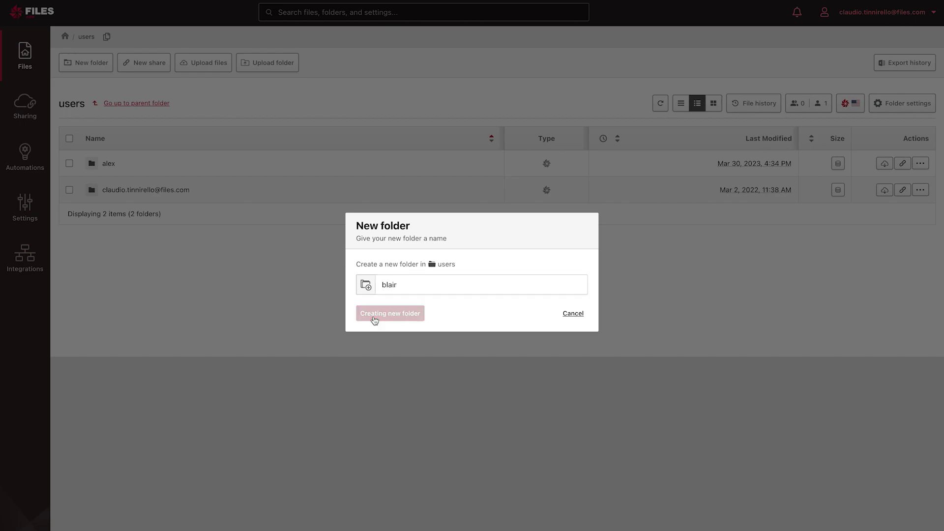
left_click(94, 63)
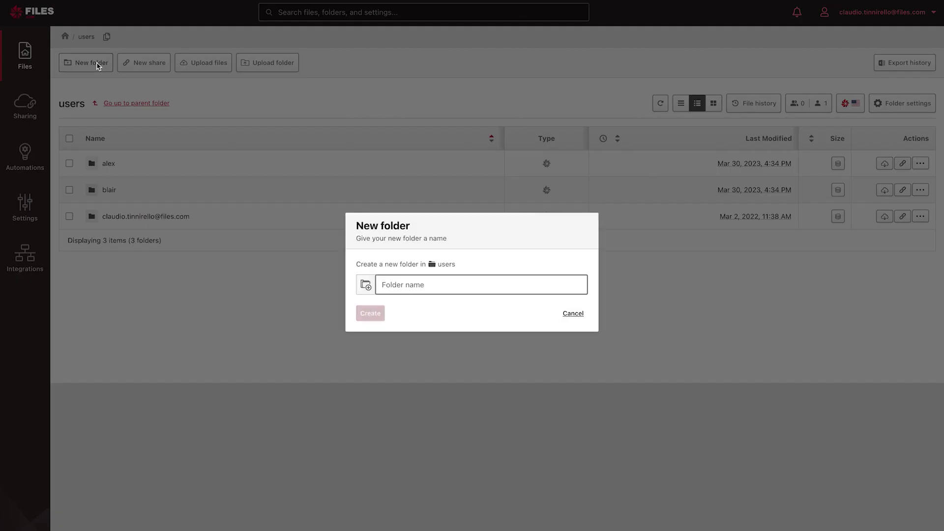
type("charlie")
key("Return")
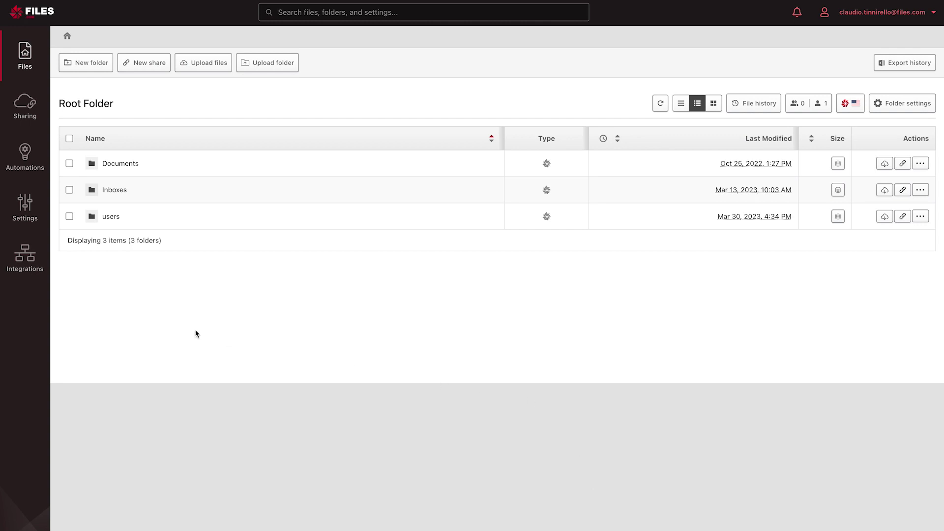
left_click(111, 217)
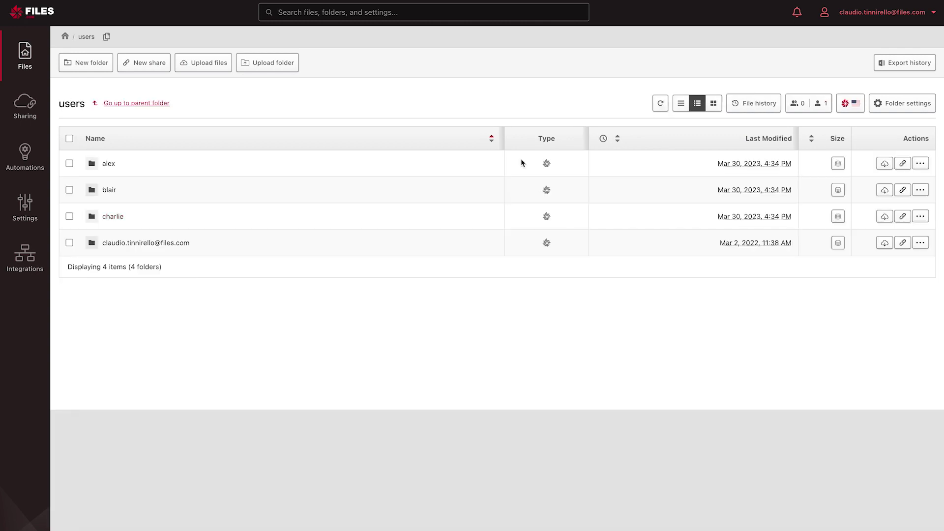
left_click(904, 108)
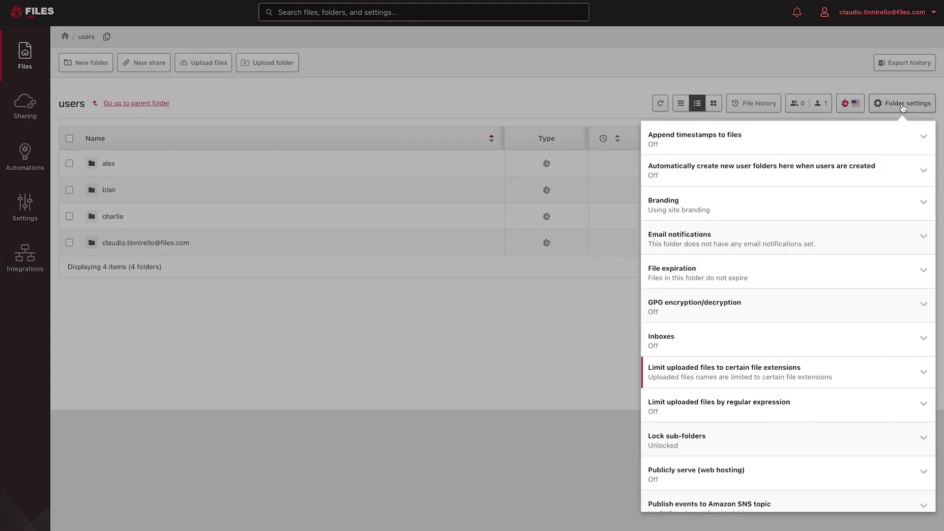
left_click(722, 171)
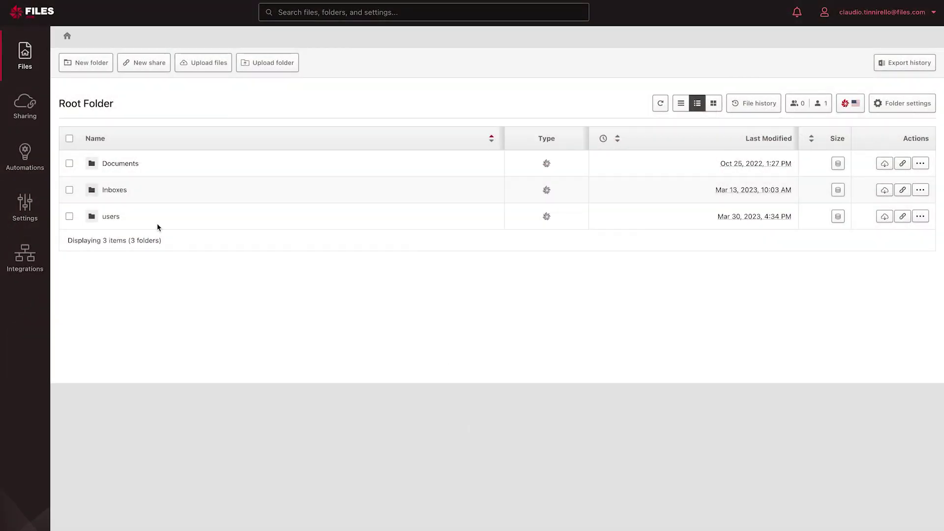
Start a new user in the site's Users settings with username 'alex'
left_click(25, 206)
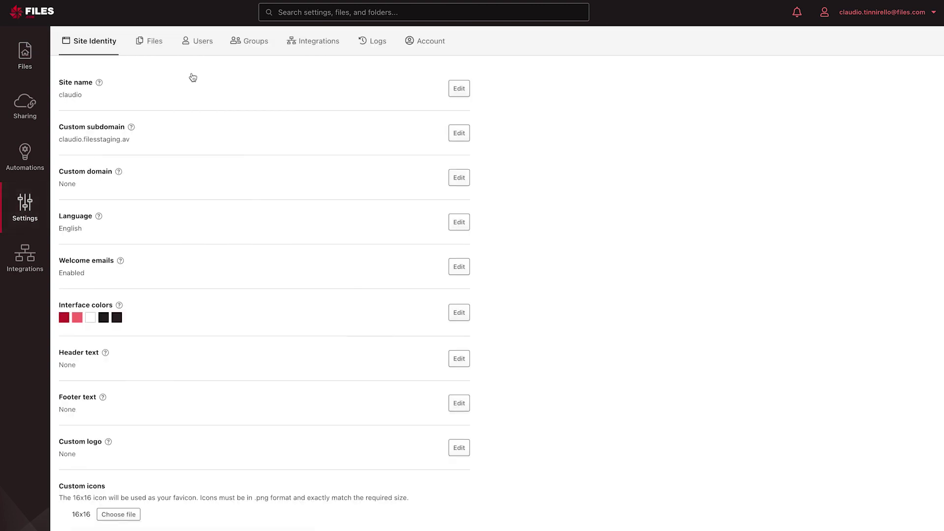
left_click(200, 44)
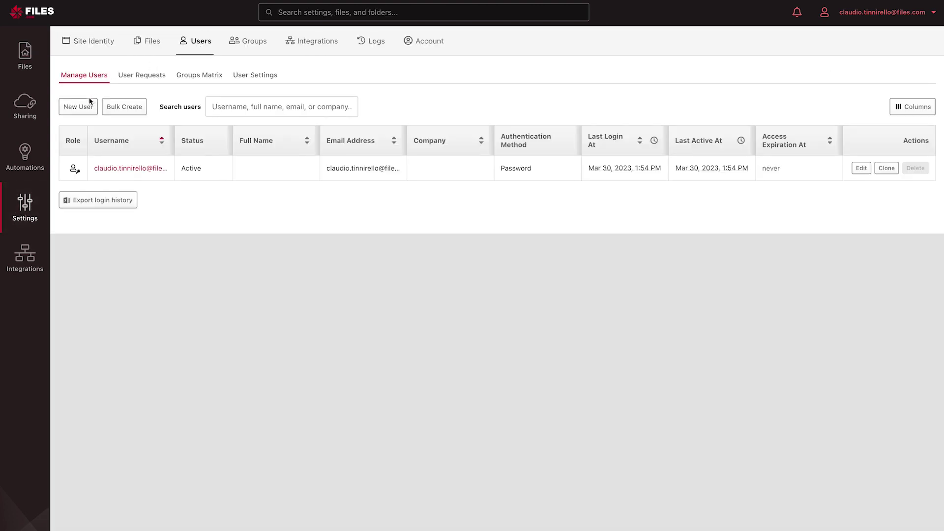
left_click(84, 105)
left_click(84, 105)
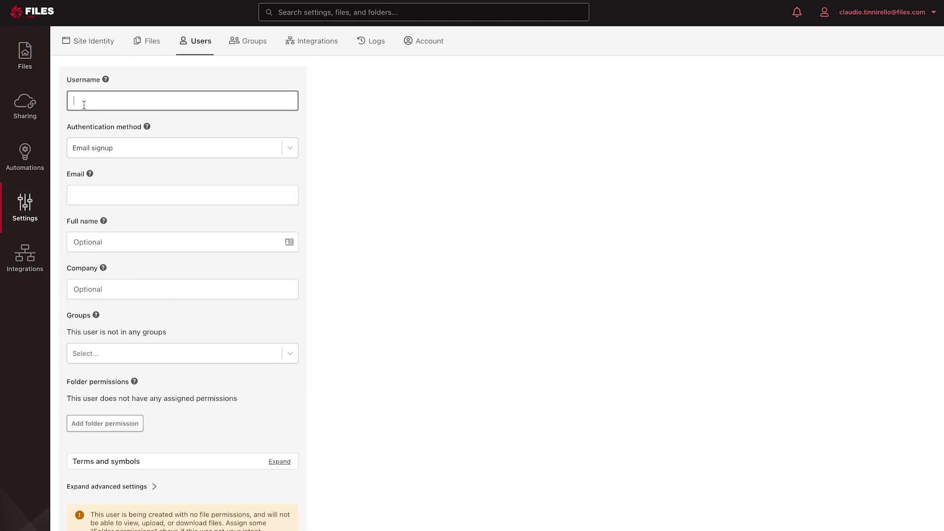
type("alex")
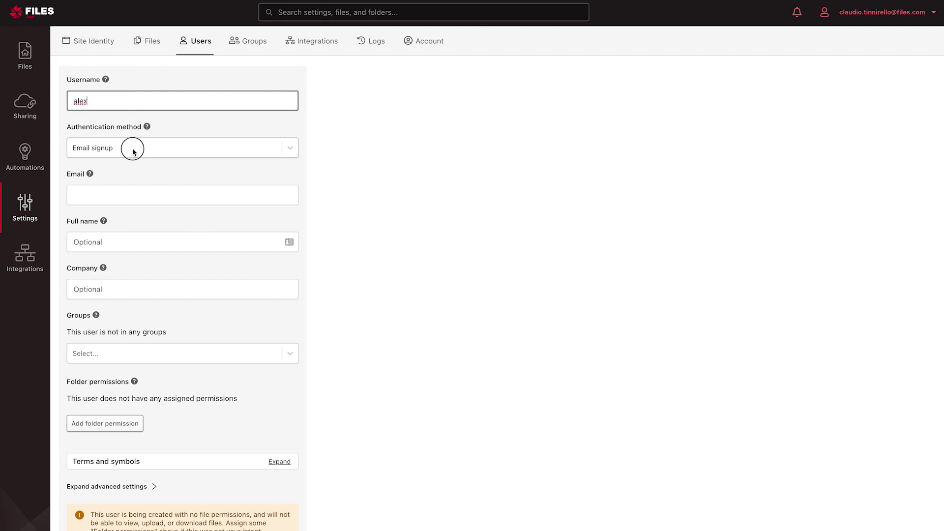
Set Password authentication, enter the account password and fill in the user's full name
left_click(133, 148)
left_click(117, 187)
type("••••••••••••••••••••••••••")
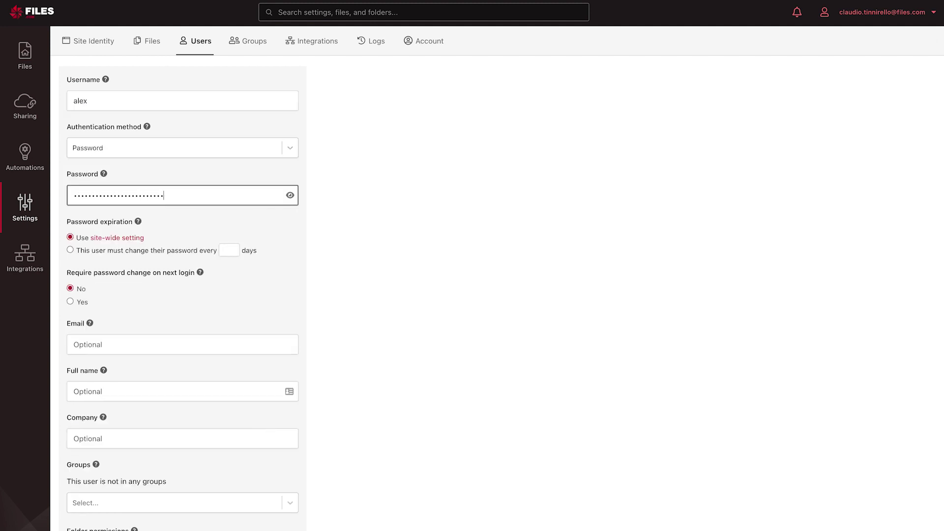
scroll(130, 285, "down", 4)
left_click(150, 196)
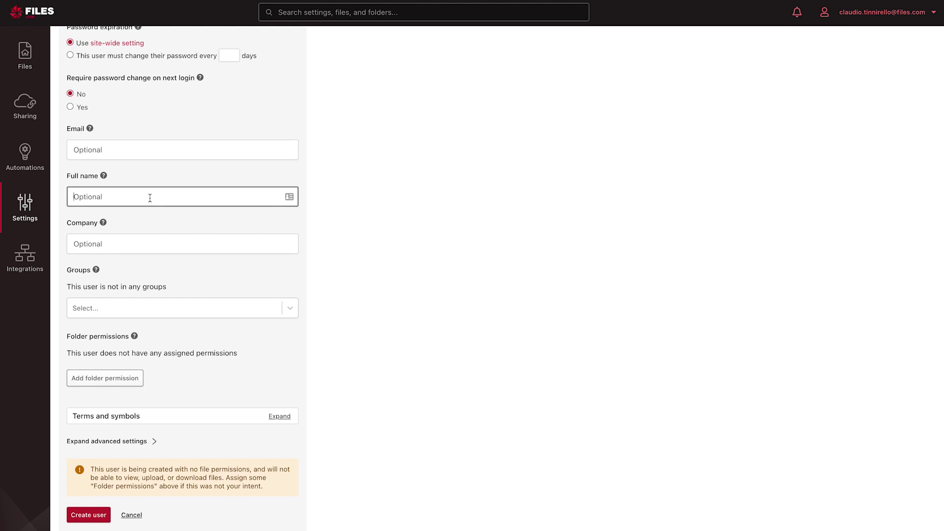
type("Alex Anybody")
Grant the new user Full permission on the users/alex folder
left_click(119, 380)
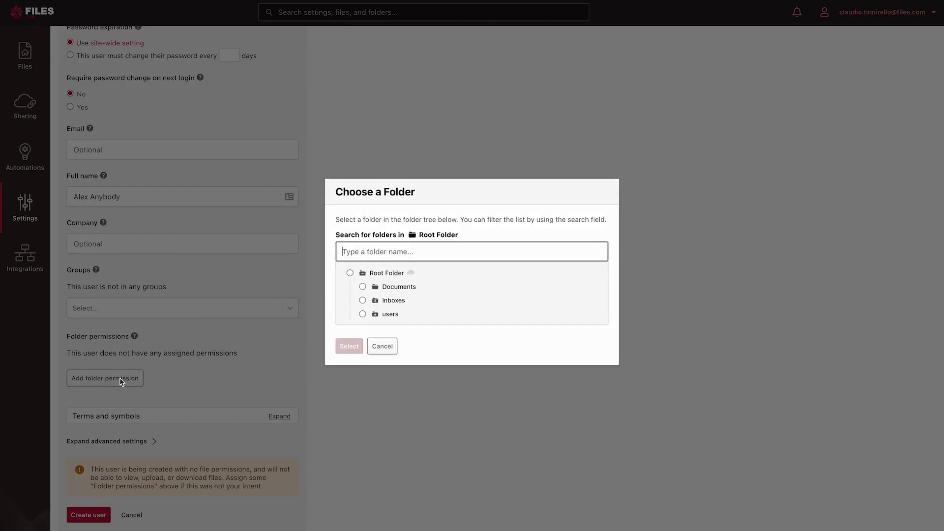
left_click(377, 316)
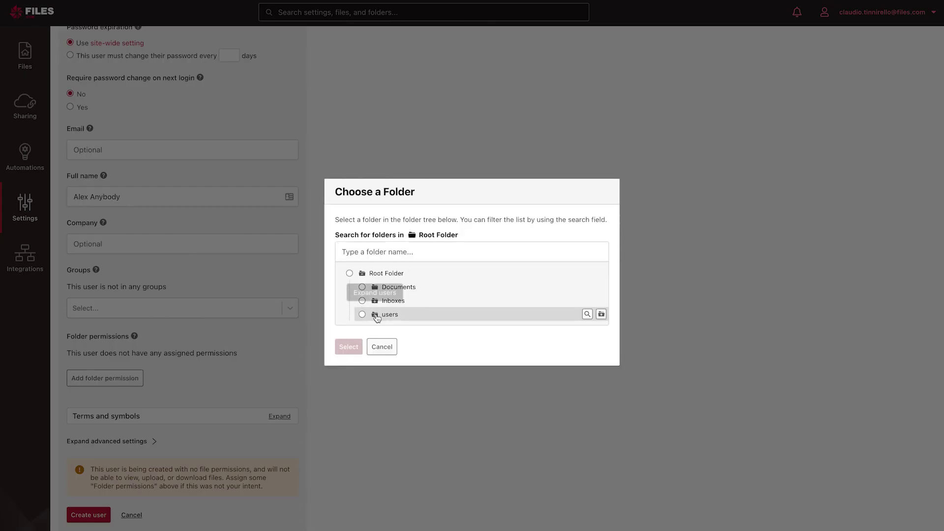
left_click(374, 301)
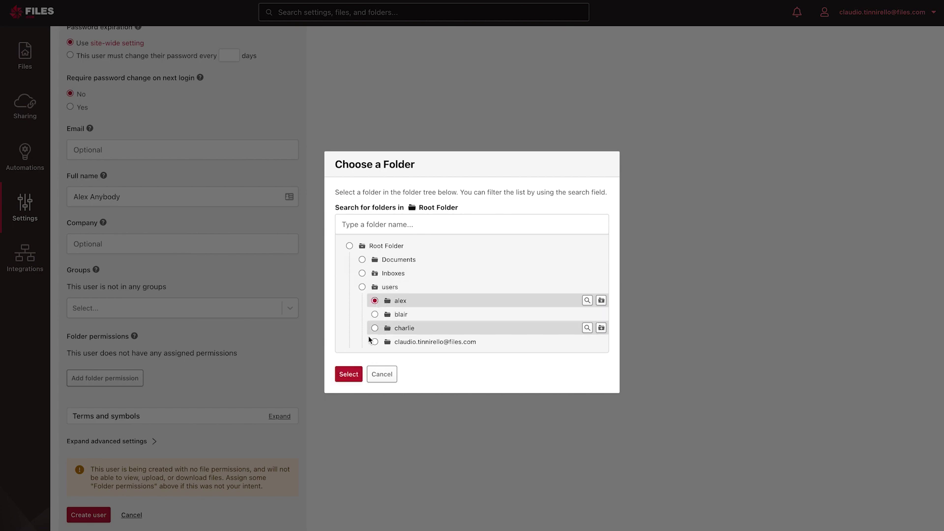
left_click(348, 374)
scroll(353, 377, "down", 2)
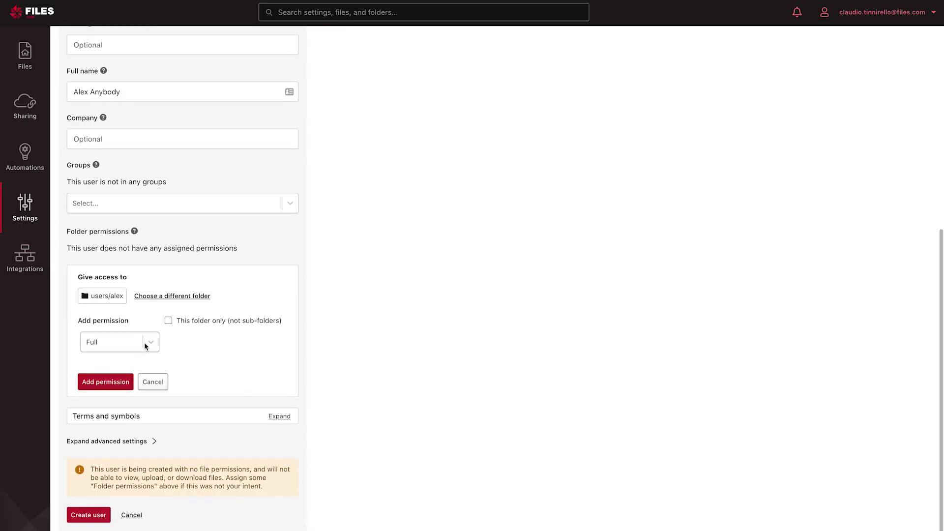
left_click(121, 382)
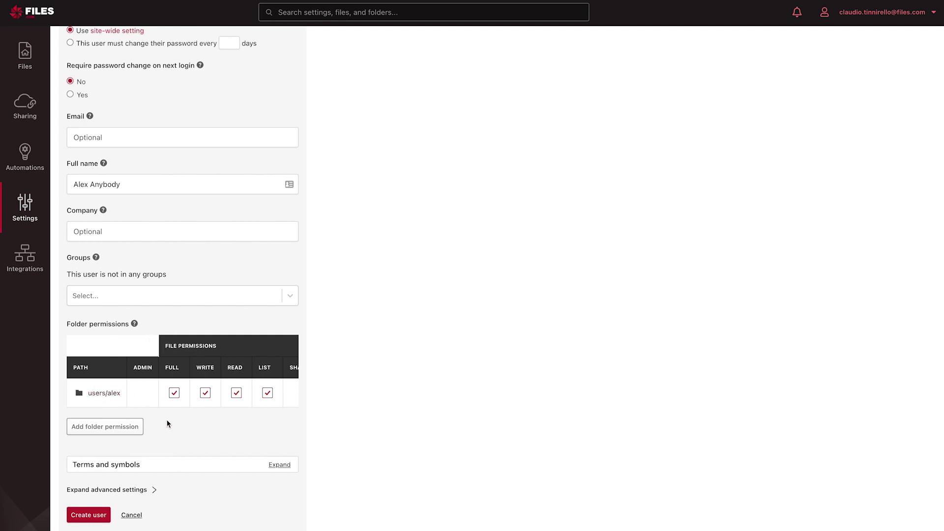
left_click(120, 490)
Scroll through the advanced user options to the Create user button, keeping the defaults
scroll(120, 493, "down", 5)
scroll(120, 493, "down", 5)
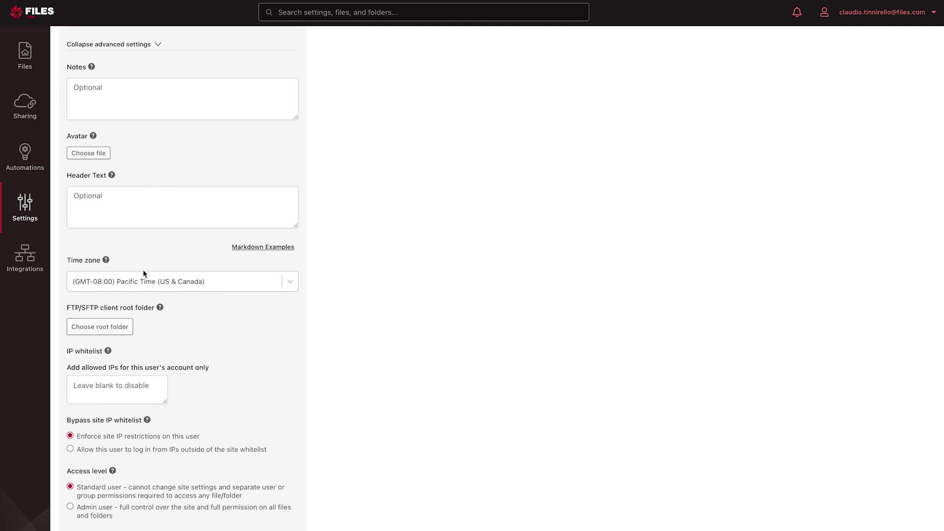
scroll(194, 308, "down", 3)
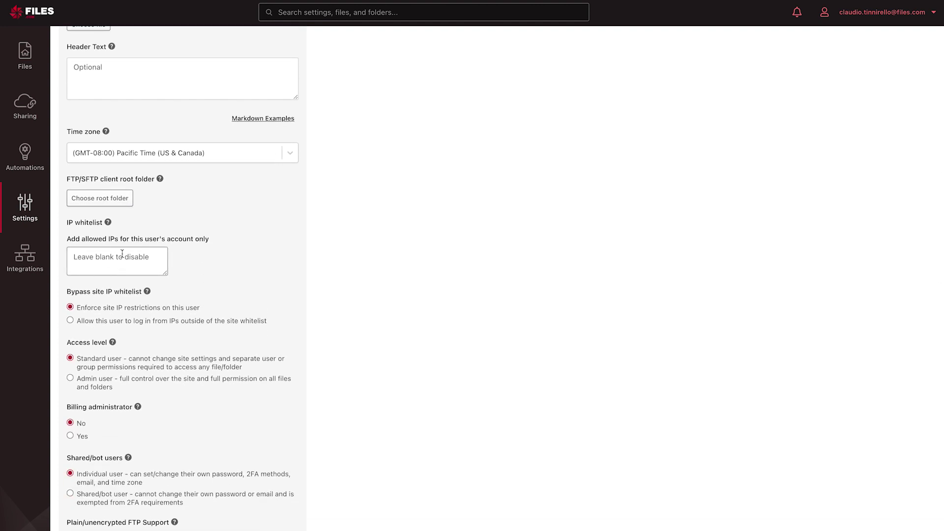
scroll(122, 253, "down", 3)
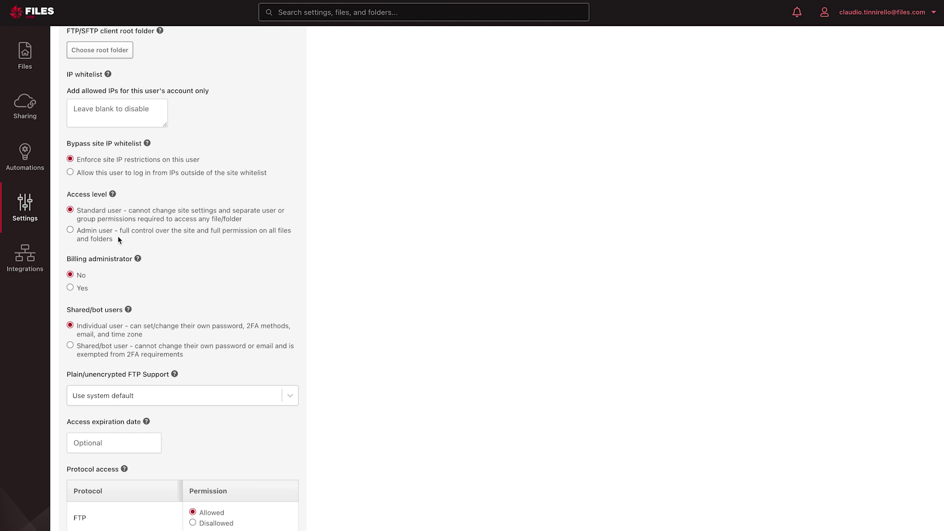
scroll(117, 235, "down", 4)
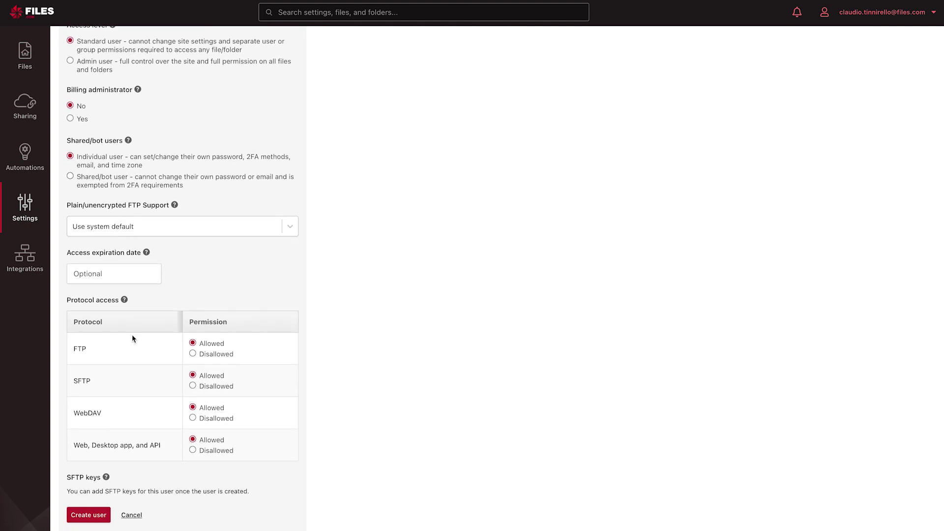